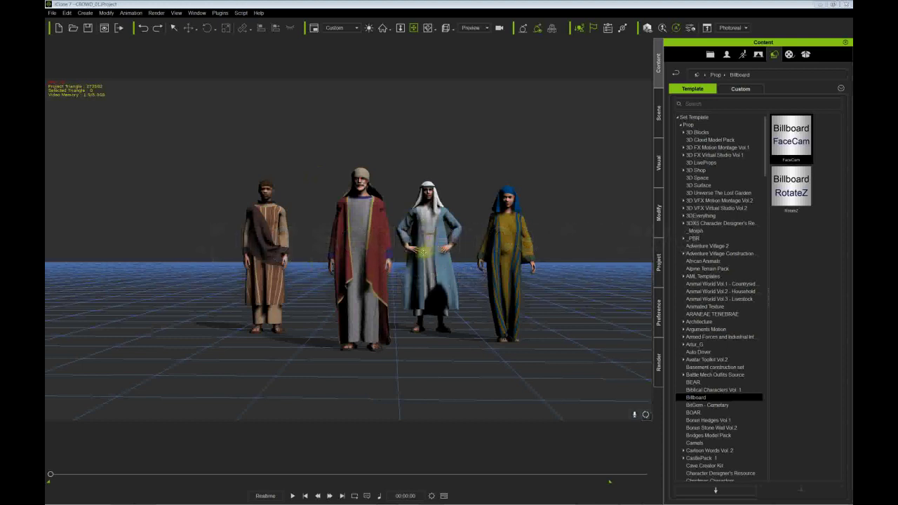
Tilt the camera on the four robed characters and bring up the task switcher.
right_drag(461, 254, 463, 261)
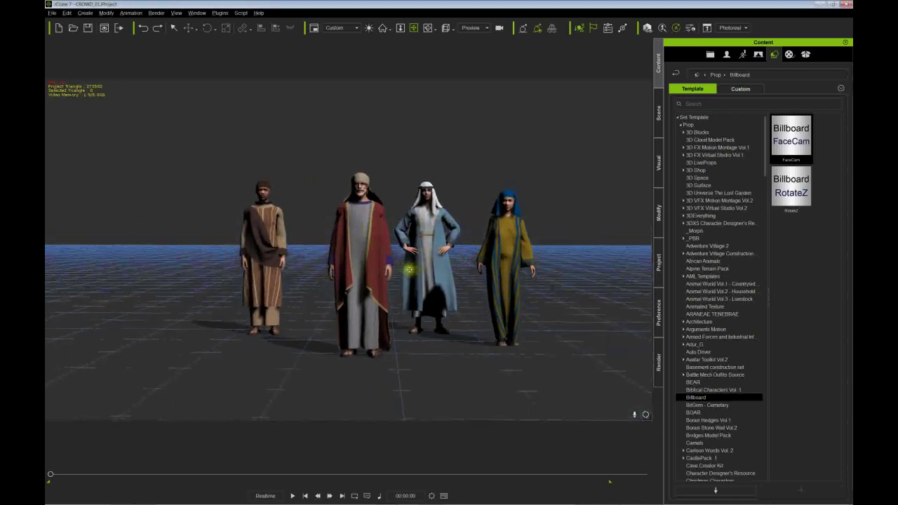
key(alt+Tab)
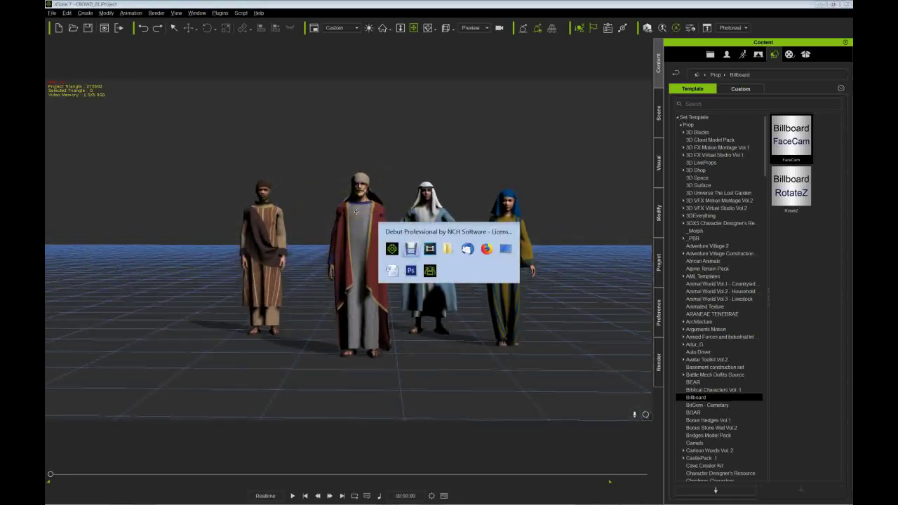
Switch to Vegas Pro and scrub the rendered characters clip to preview several points.
key(alt+Tab)
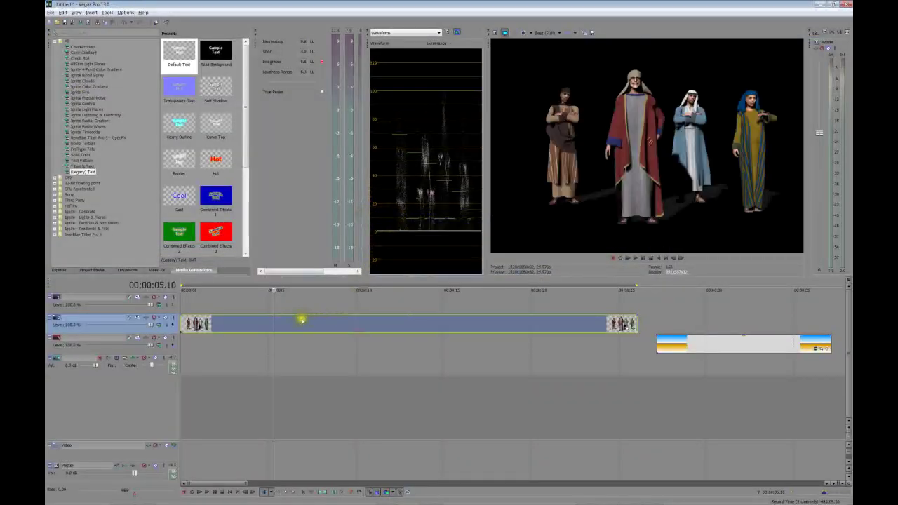
click(344, 325)
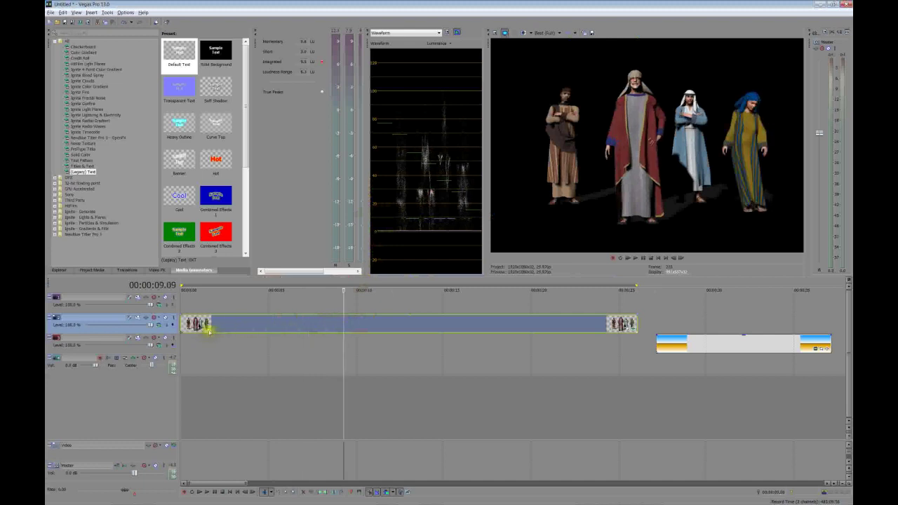
click(200, 325)
click(275, 323)
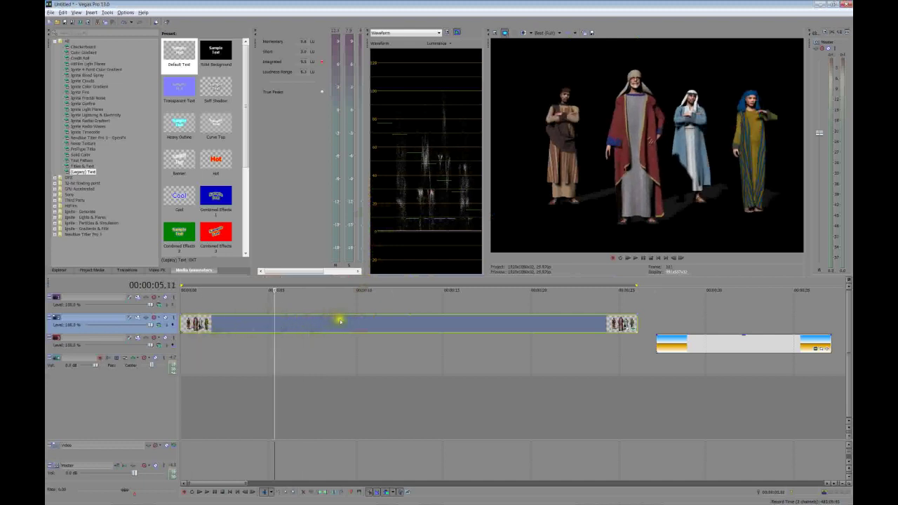
click(50, 12)
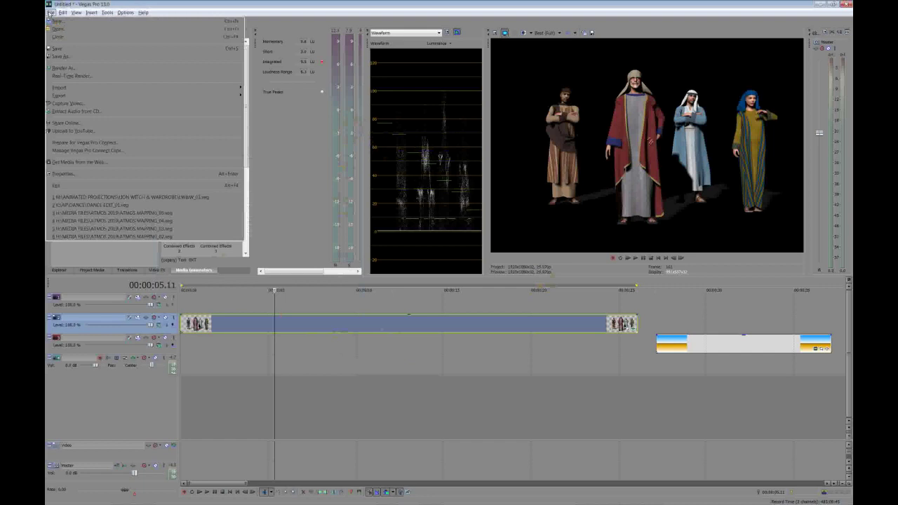
In Render As, pick the Windows Media Video V11 '3 Mbps Video' template and customize it.
click(61, 68)
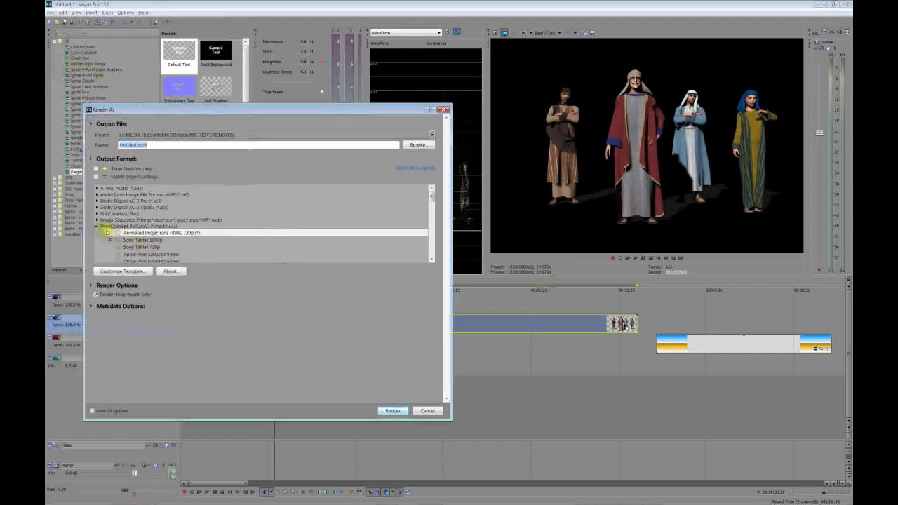
click(97, 227)
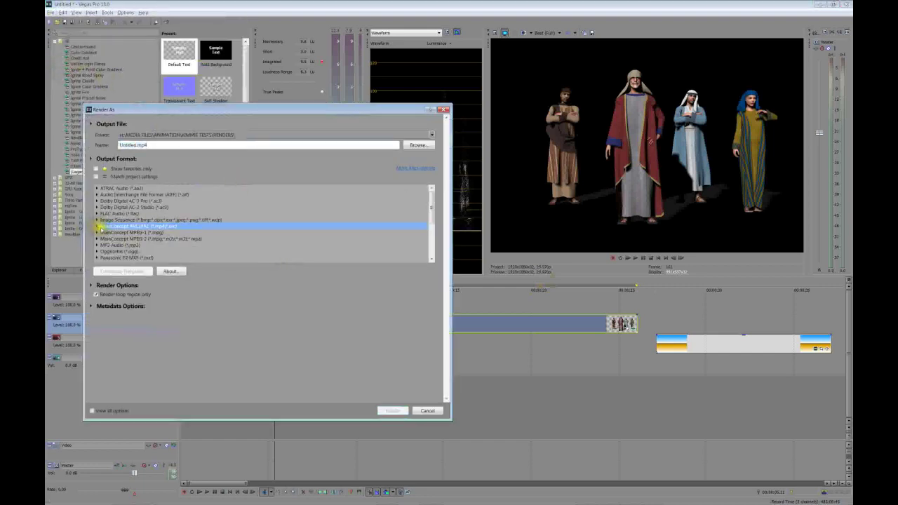
drag(432, 211, 432, 247)
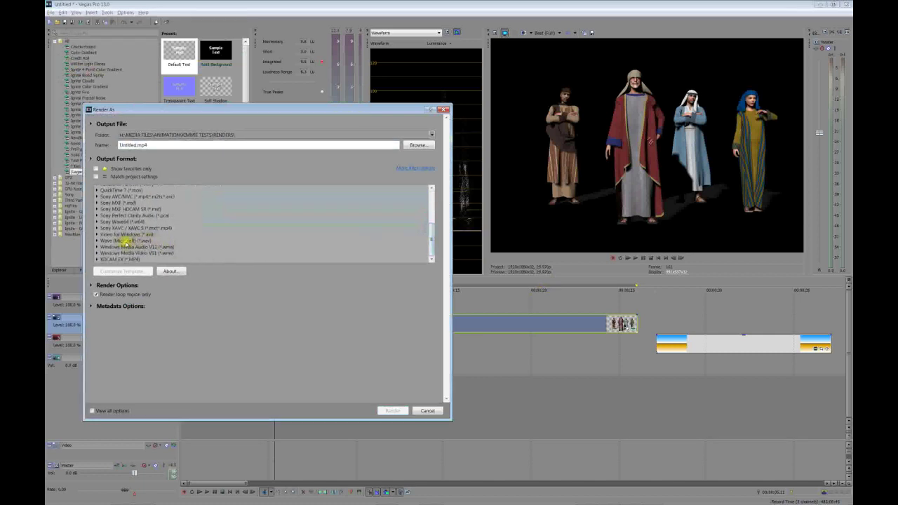
click(118, 247)
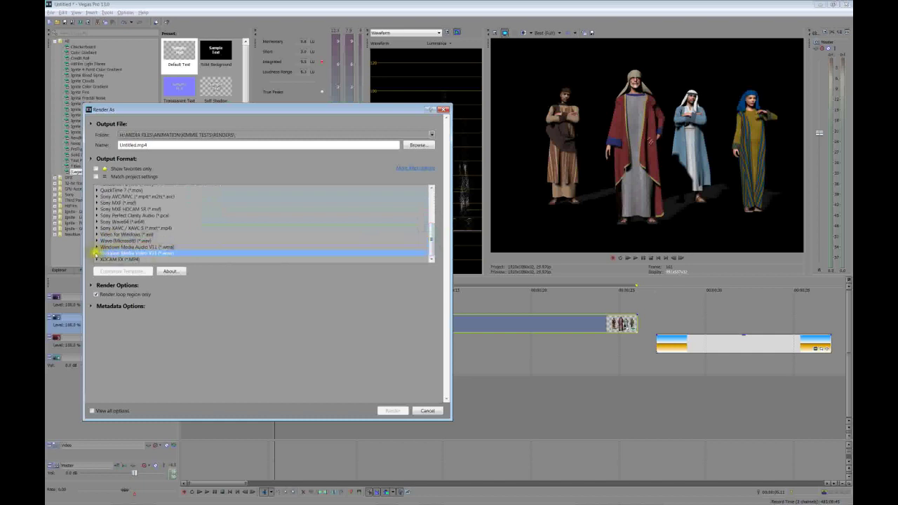
click(97, 253)
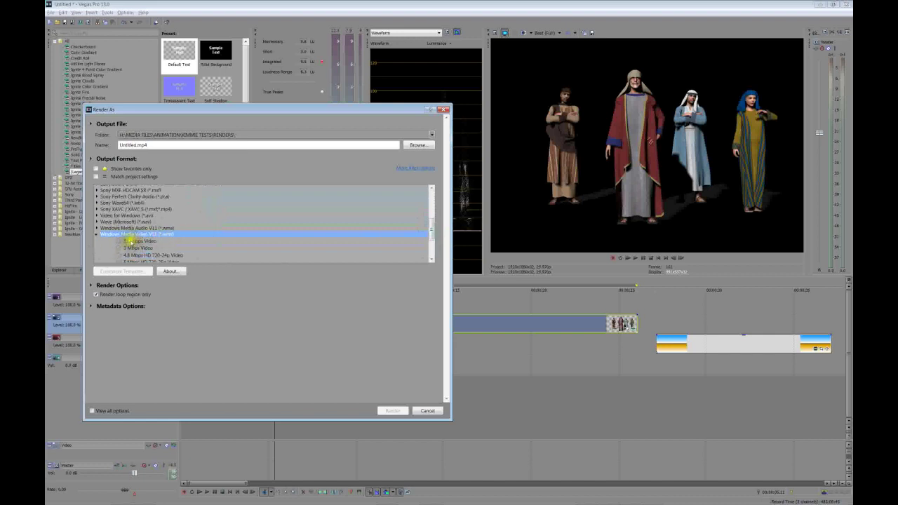
click(133, 249)
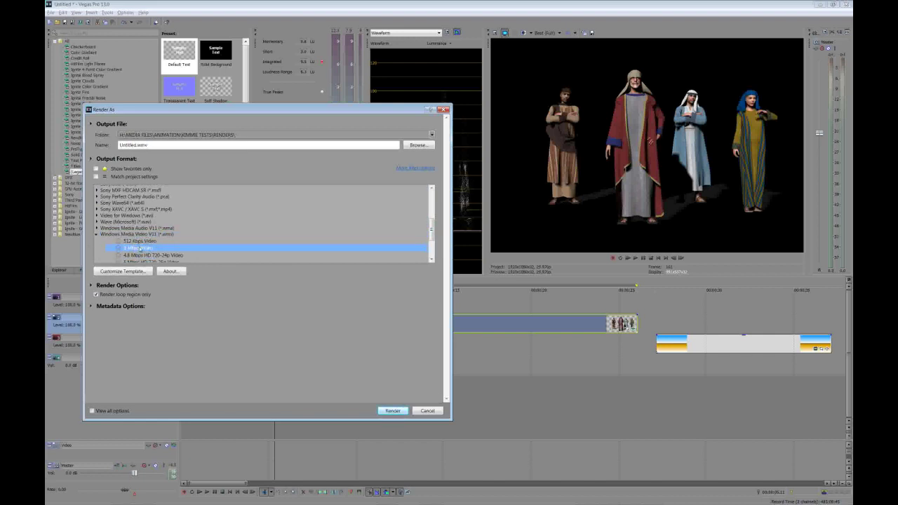
click(134, 271)
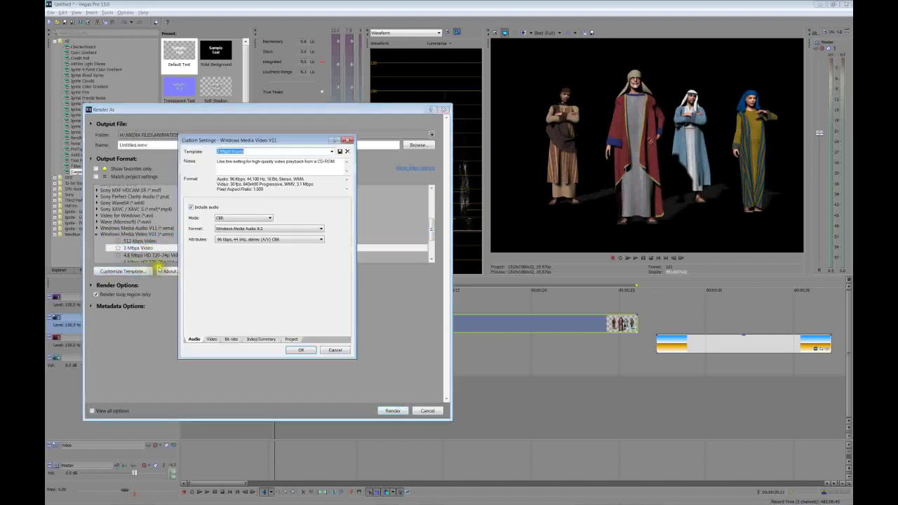
Drop audio, choose Keep Original Size, and enter a 1M Internet/LAN bit rate.
click(192, 207)
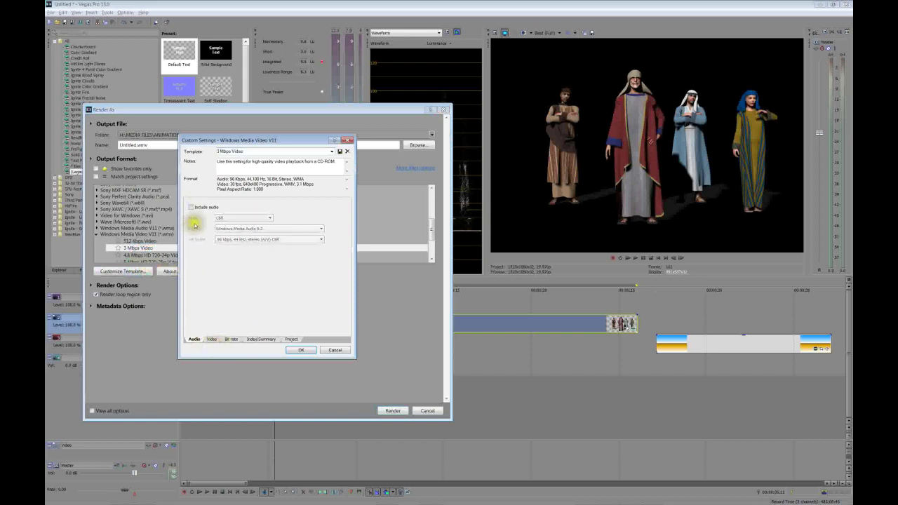
click(211, 340)
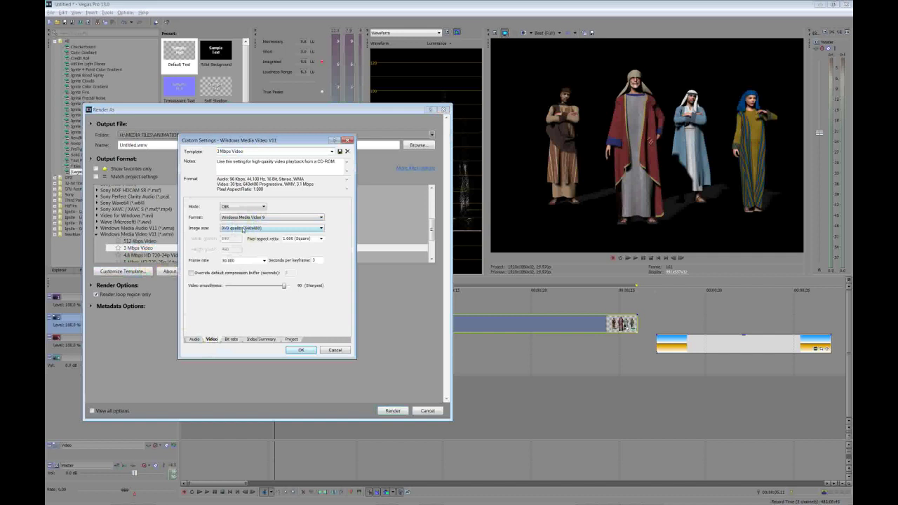
click(243, 229)
click(240, 235)
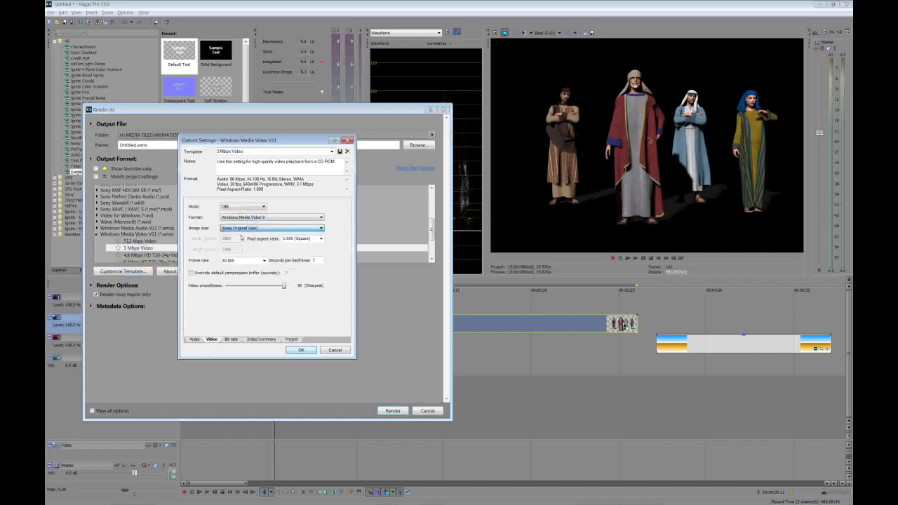
click(231, 340)
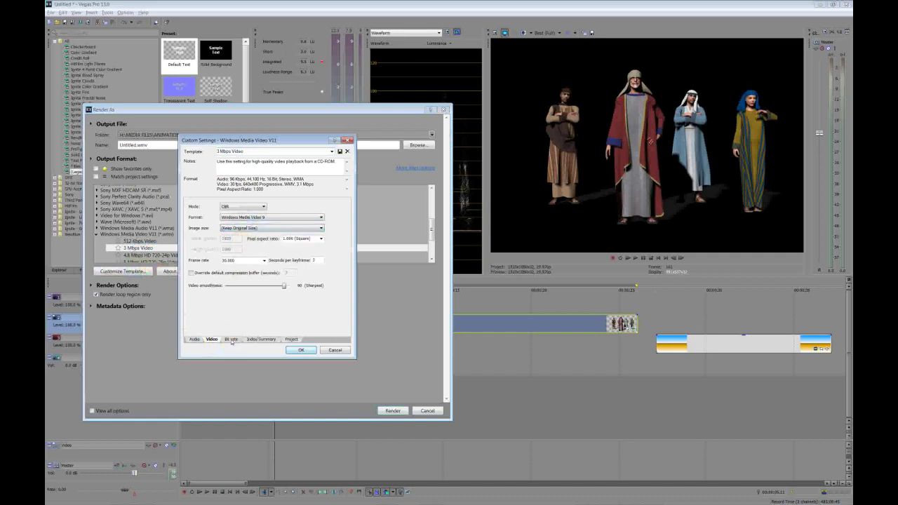
click(231, 342)
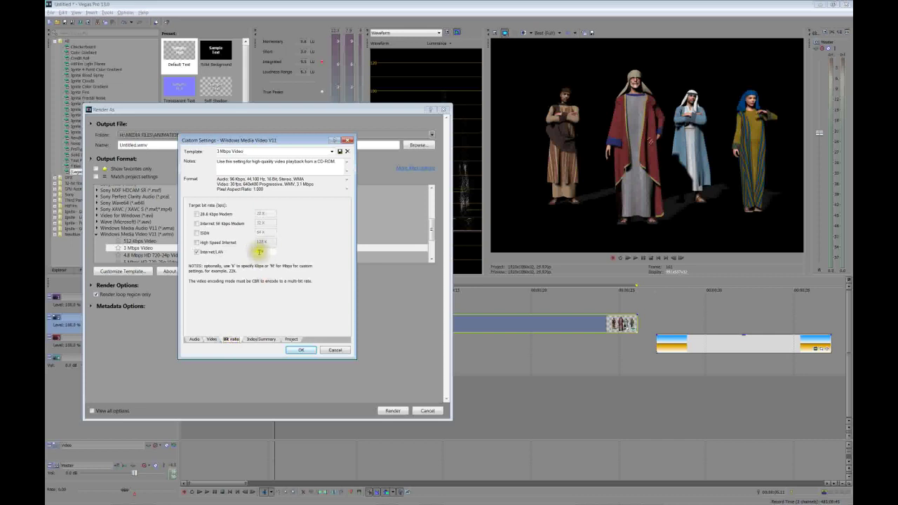
double_click(259, 251)
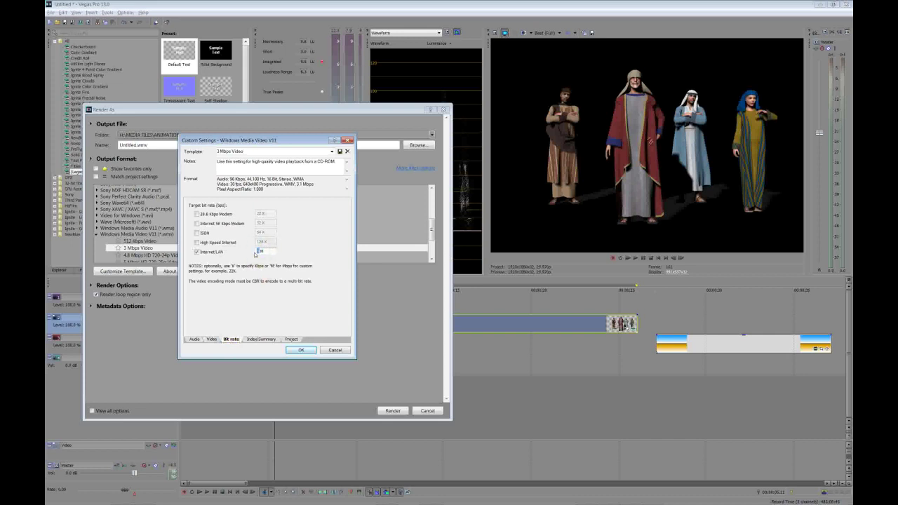
text(1M)
click(302, 350)
Close the render dialog, move the playhead to about 20 seconds, and return to CROWD_01.
click(428, 411)
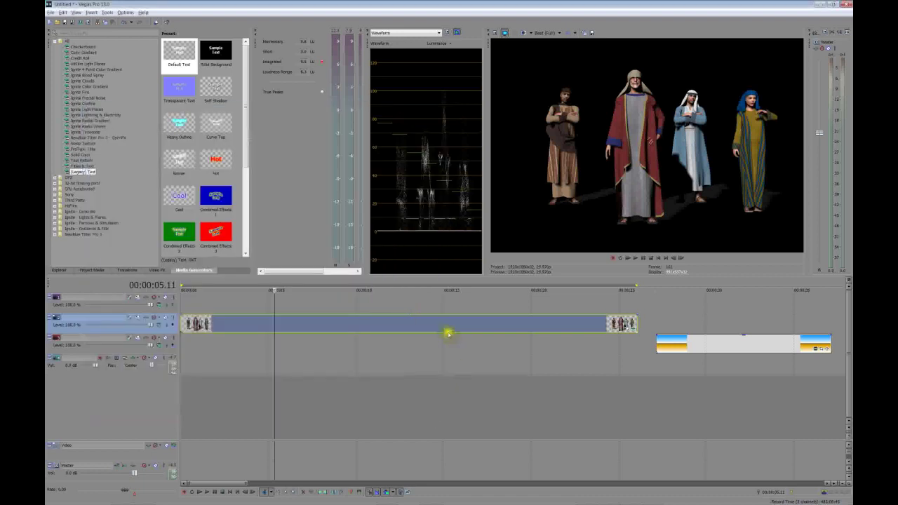
click(511, 321)
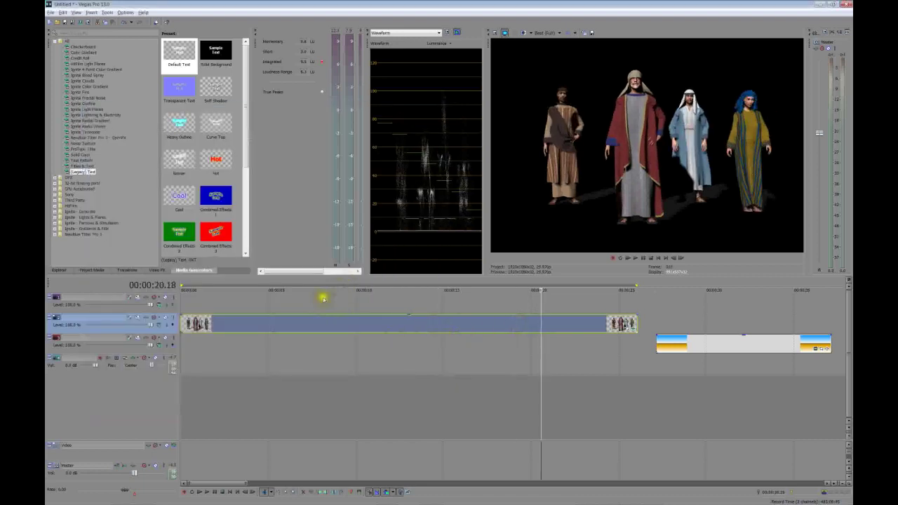
key(alt+Tab)
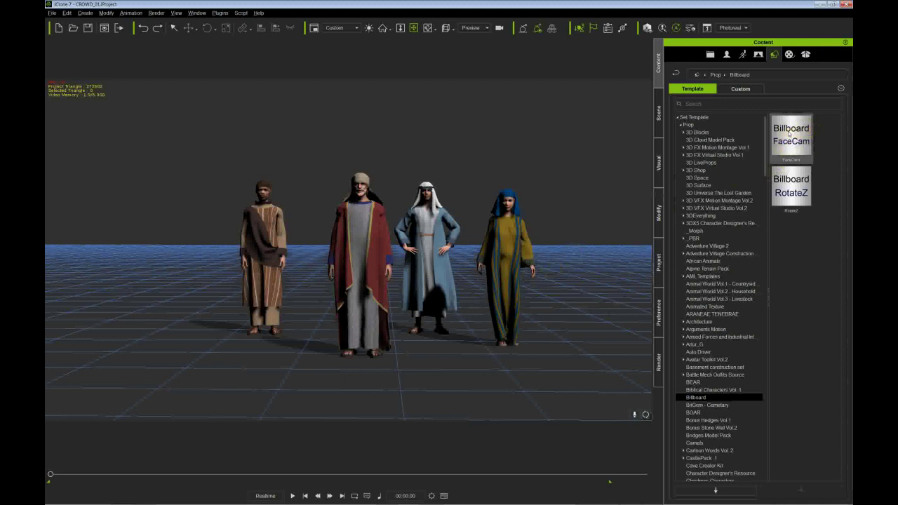
Place the Billboard FaceCam template in the scene and view it from above.
drag(789, 135, 482, 286)
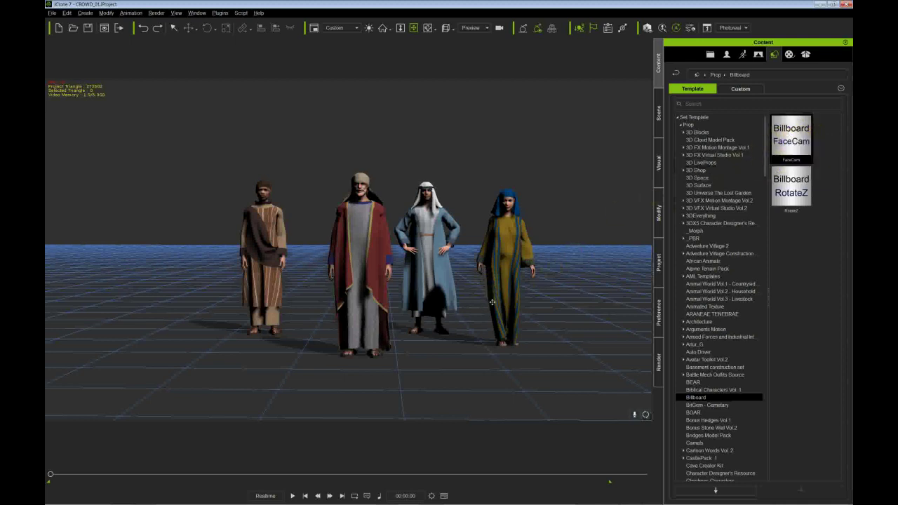
mouse_move(791, 186)
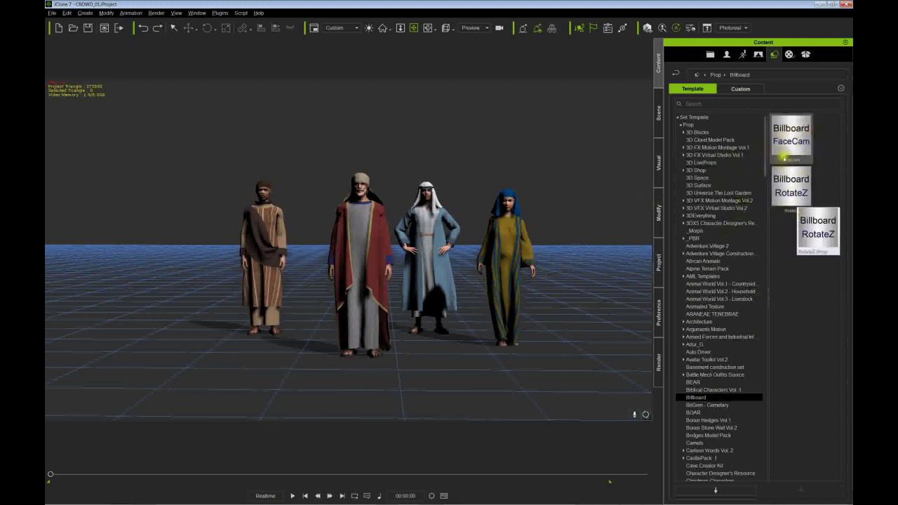
drag(790, 137, 548, 359)
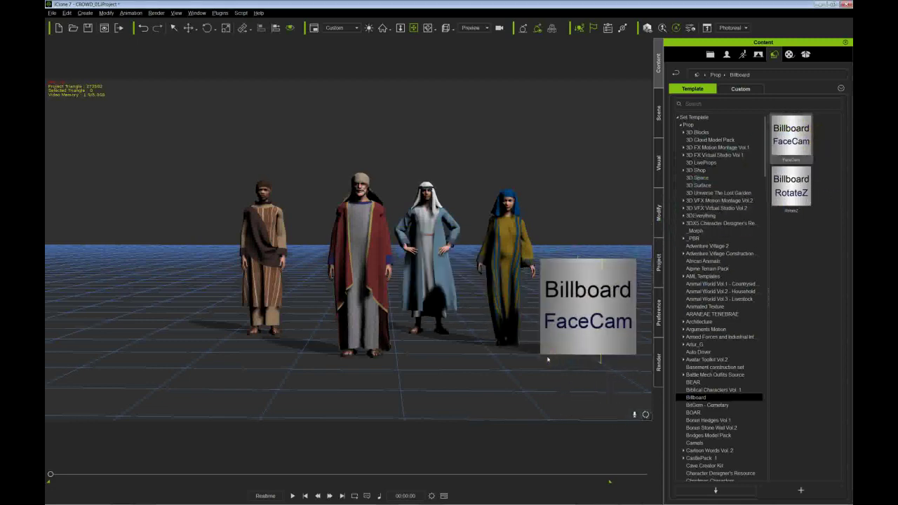
mouse_move(548, 359)
right_down()
mouse_move(265, 332)
mouse_move(465, 274)
right_up()
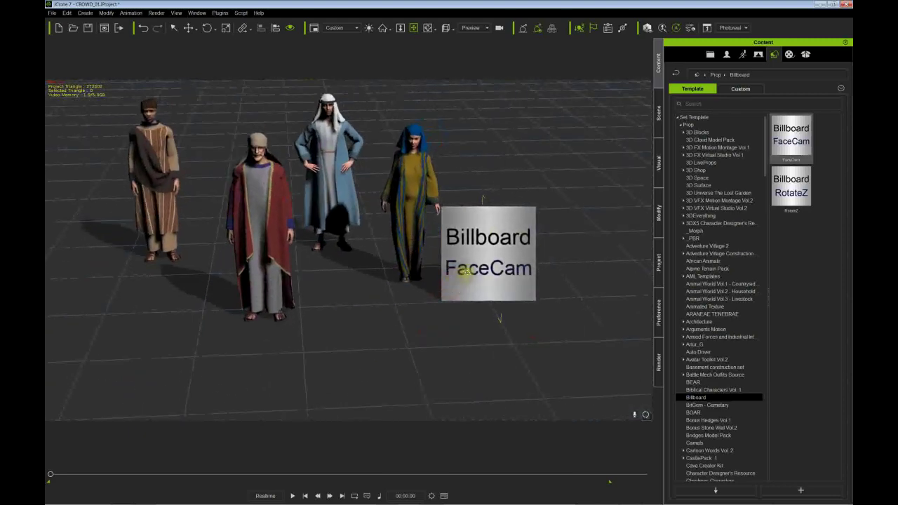
click(465, 273)
Move the billboard in front of the characters and drop the rendered crowd video onto it.
mouse_move(465, 271)
mouse_down()
mouse_move(457, 294)
mouse_move(412, 330)
mouse_up()
mouse_move(465, 337)
right_down()
mouse_move(362, 275)
mouse_move(421, 358)
right_up()
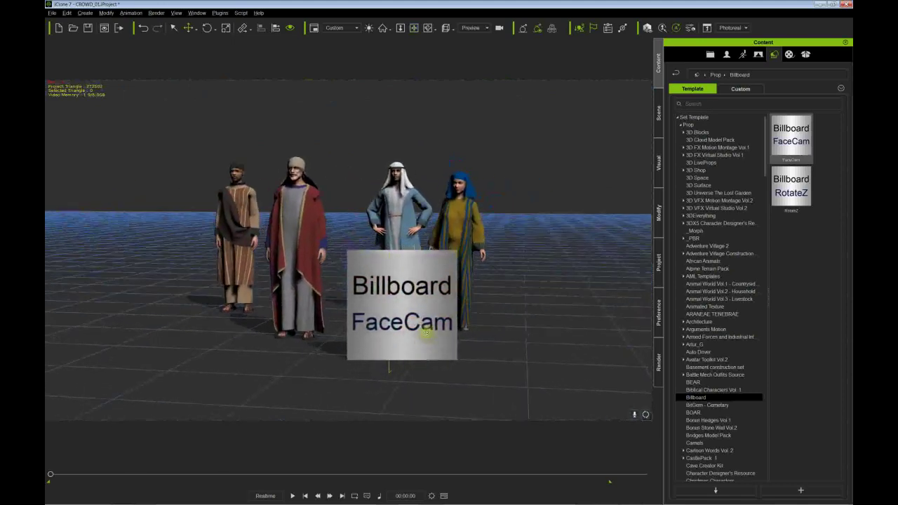
key(alt+Tab)
key(alt+Tab)
key(alt+Tab)
click(335, 298)
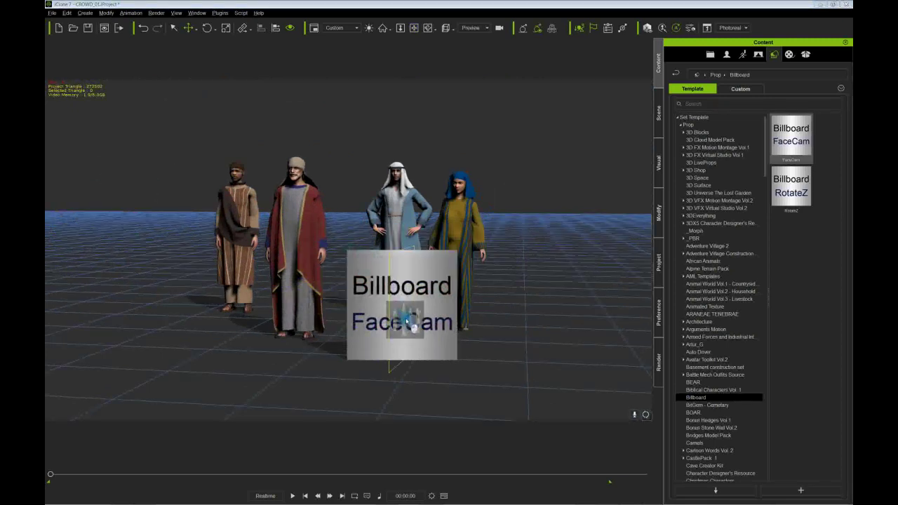
drag(407, 323, 407, 322)
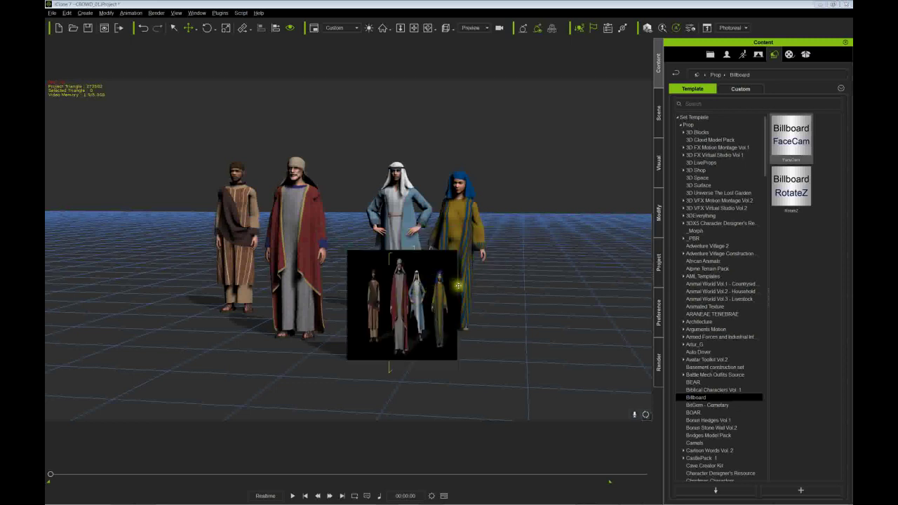
click(659, 210)
Apply CROWD_MATTE_01 as the billboard's opacity map, then slide the billboard sideways.
click(704, 54)
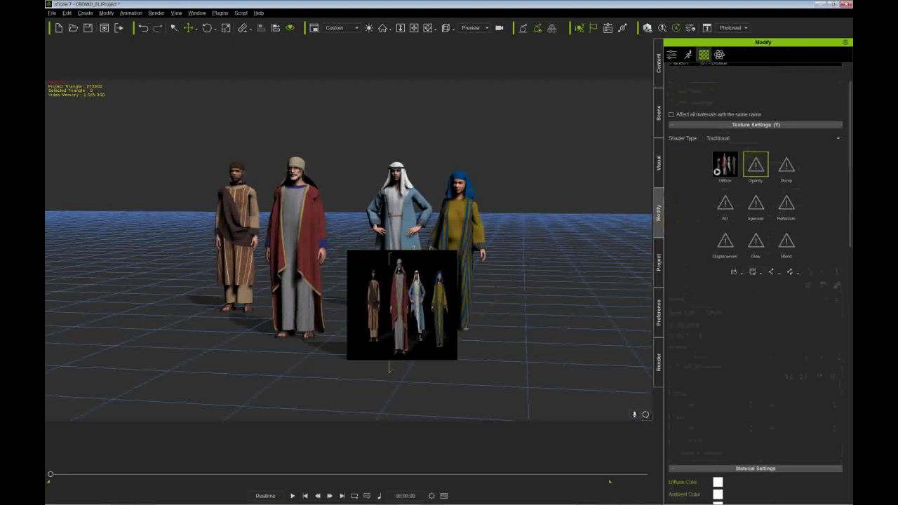
drag(421, 163, 758, 174)
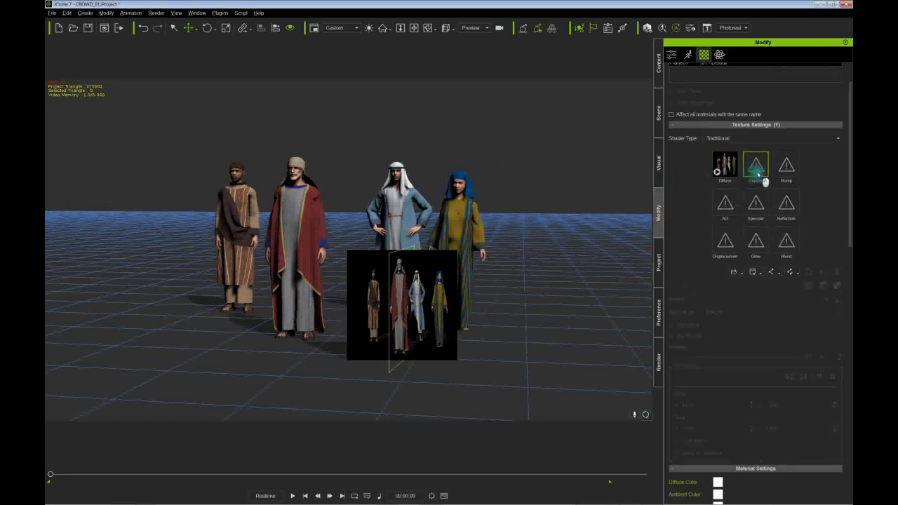
drag(759, 174, 758, 174)
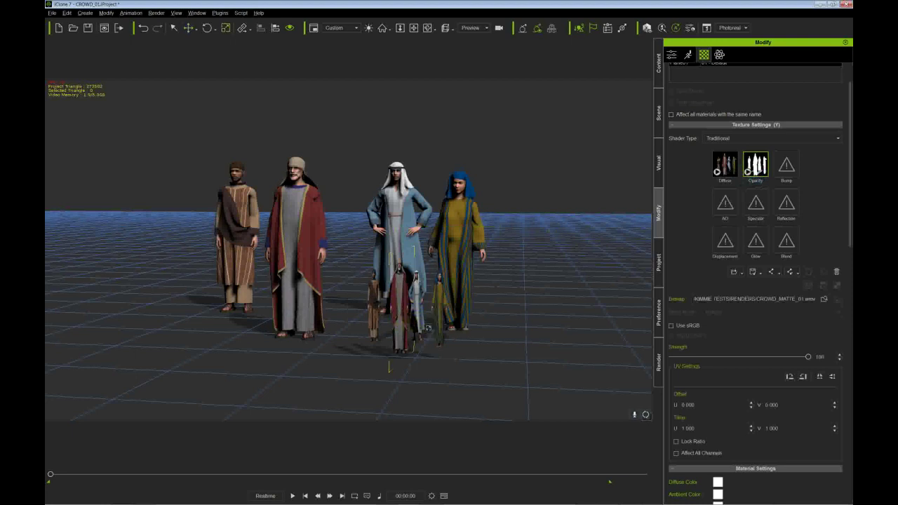
click(428, 327)
mouse_move(467, 363)
mouse_down()
mouse_move(515, 371)
mouse_move(439, 364)
mouse_up()
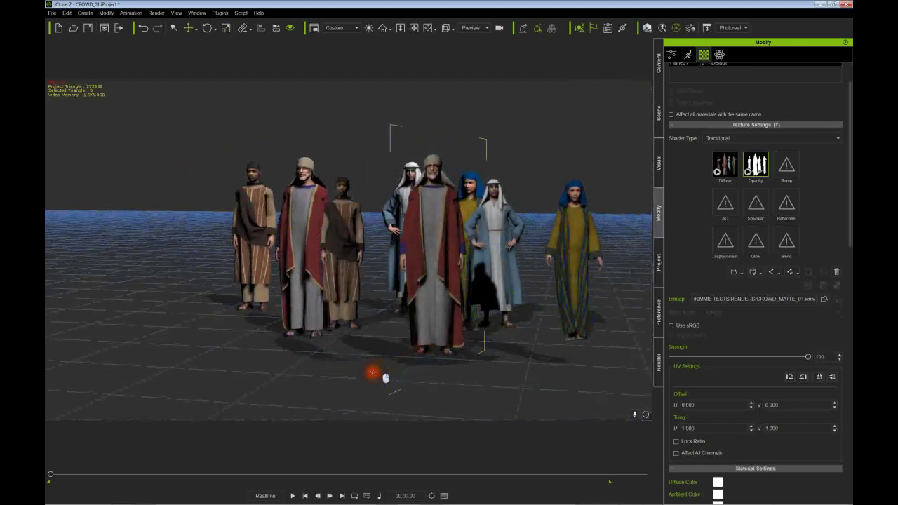
Move the billboard crowd among the four characters and check it from several angles.
drag(386, 378, 432, 350)
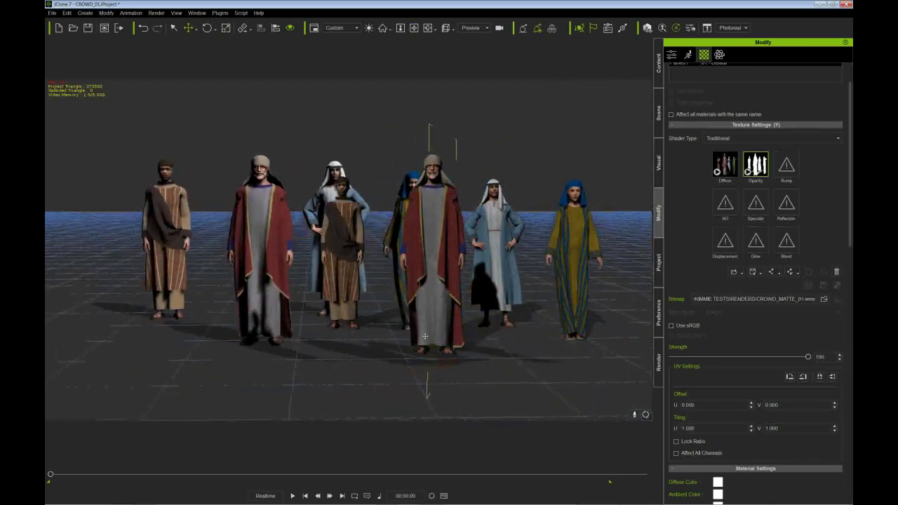
click(424, 334)
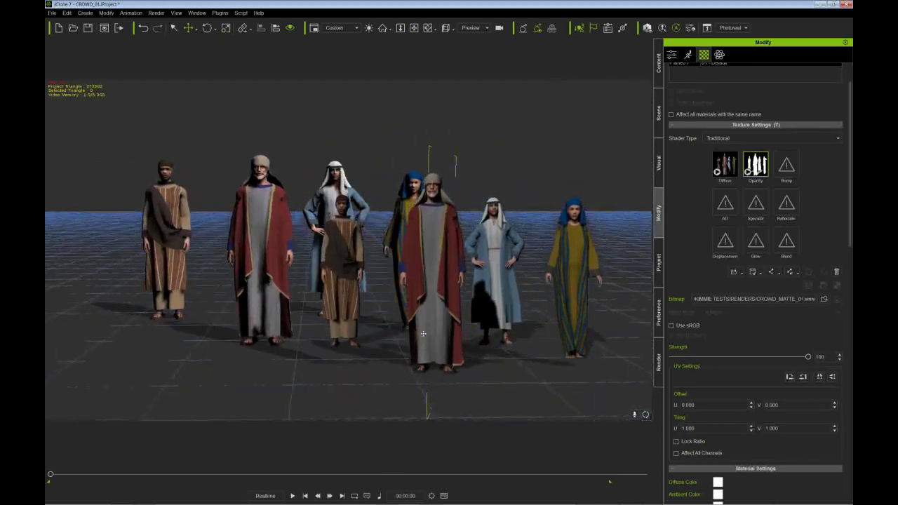
right_drag(423, 334, 400, 364)
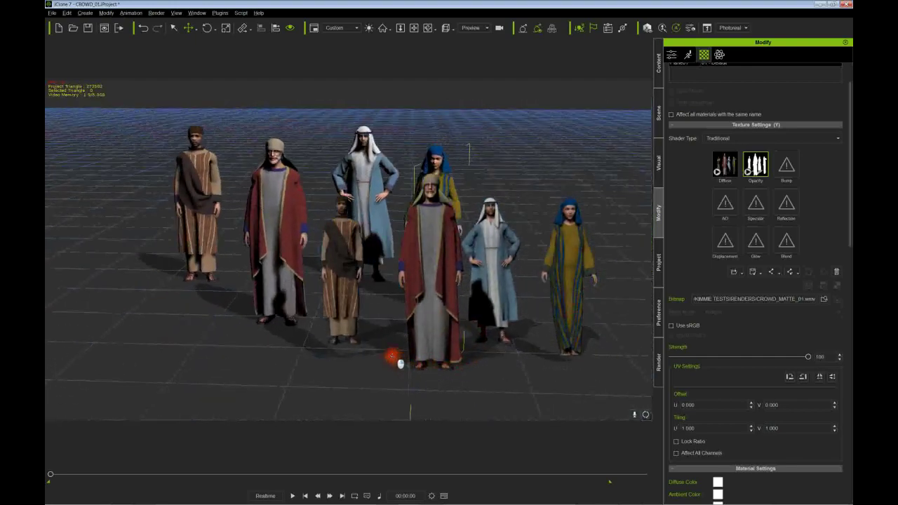
mouse_move(400, 364)
right_down()
mouse_move(395, 289)
mouse_move(399, 301)
mouse_move(375, 305)
right_up()
mouse_move(381, 311)
middle_down()
mouse_move(369, 307)
mouse_move(381, 299)
mouse_move(367, 296)
middle_up()
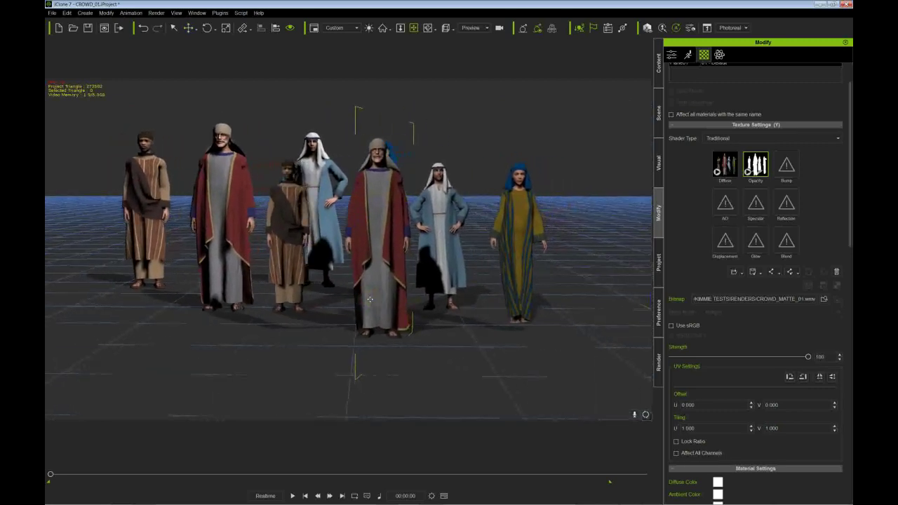
scroll(367, 296, up, 2)
scroll(367, 296, down, 2)
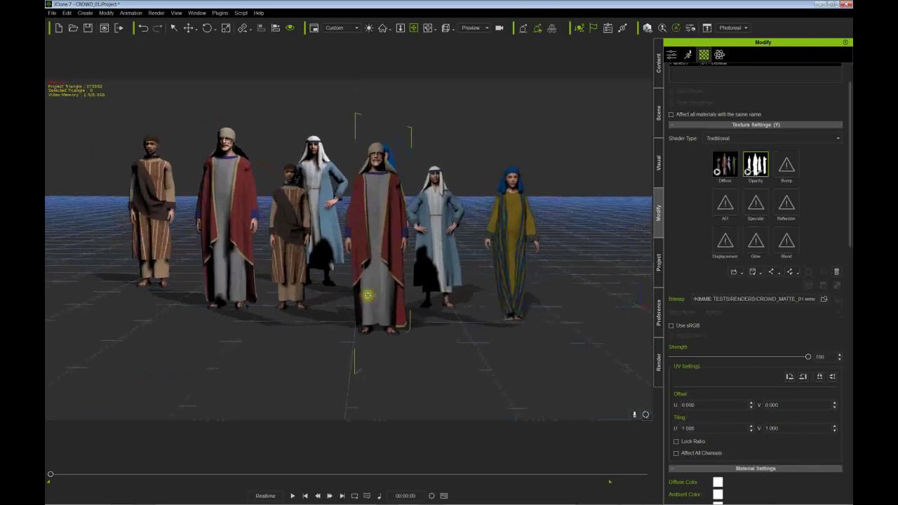
mouse_move(372, 294)
right_down()
mouse_move(453, 301)
mouse_move(453, 338)
right_up()
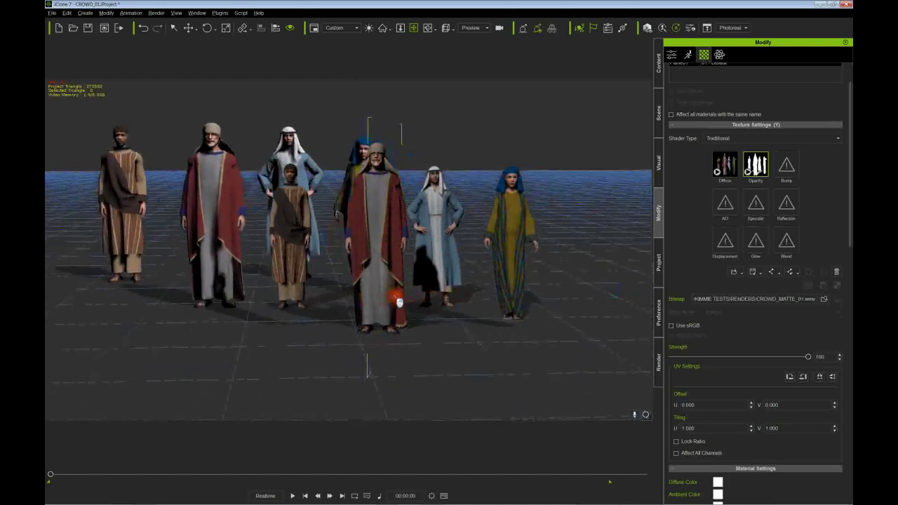
mouse_move(453, 338)
right_down()
mouse_move(390, 286)
mouse_move(371, 290)
right_up()
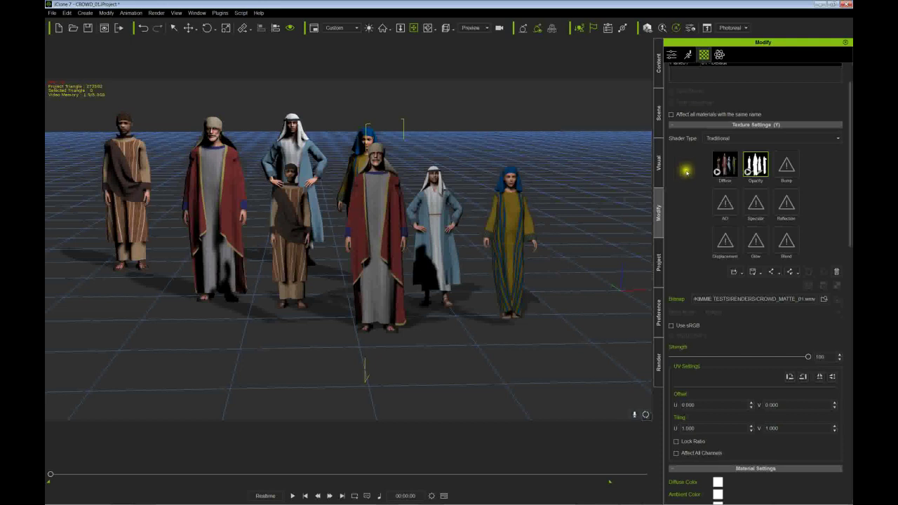
click(658, 68)
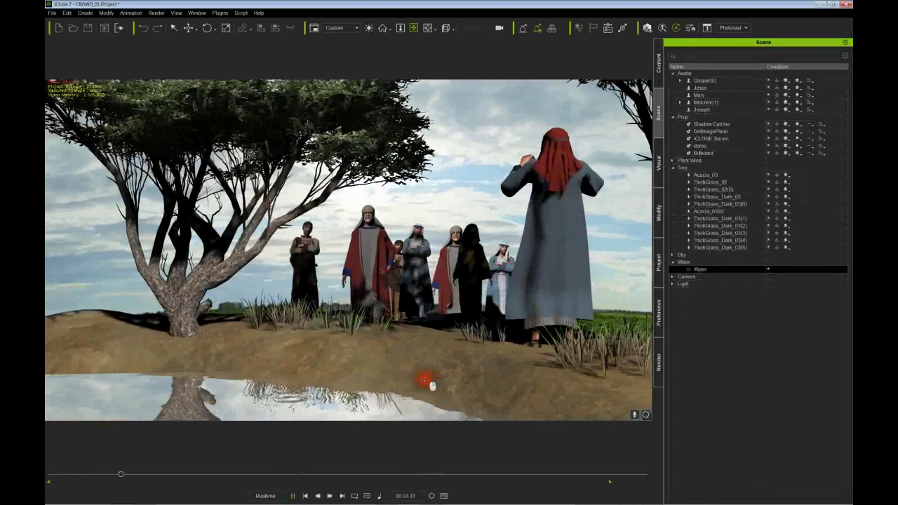
mouse_move(469, 363)
right_down()
mouse_move(227, 359)
mouse_move(283, 320)
mouse_move(485, 345)
mouse_move(473, 337)
right_up()
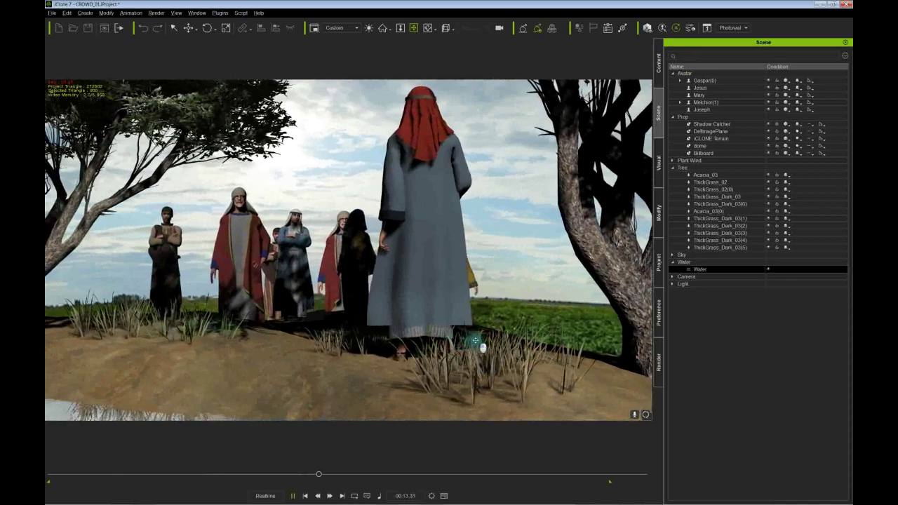
mouse_move(428, 328)
right_down()
mouse_move(478, 327)
mouse_move(76, 249)
right_up()
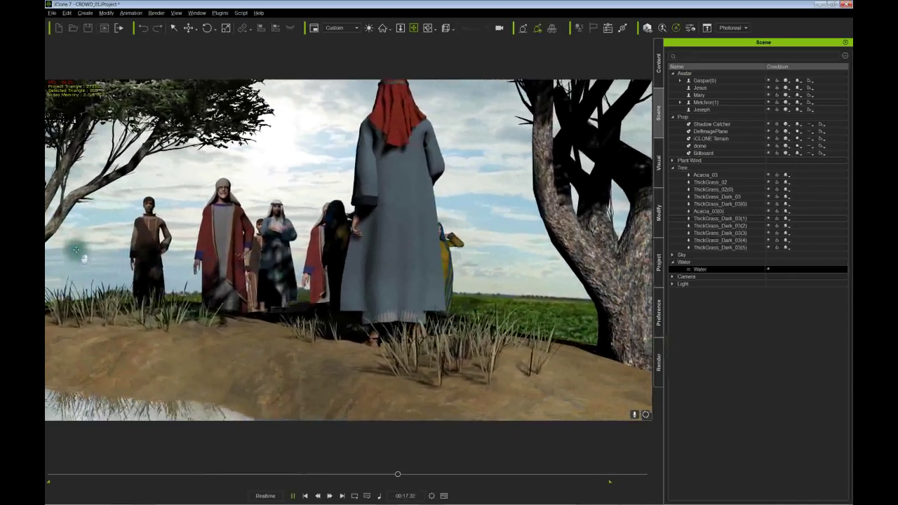